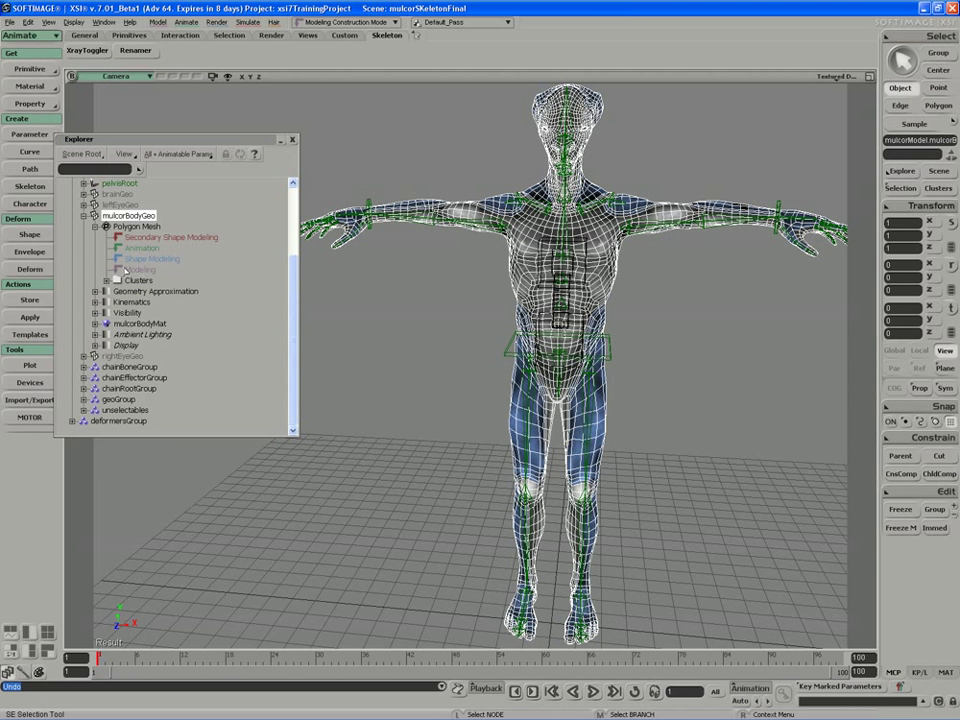
- Examine the Modeling, Shape Modeling, Animation and Secondary Shape Modeling regions in mulcorBodyGeo's construction stack
{"action": "left_click", "coordinate": [141, 270]}
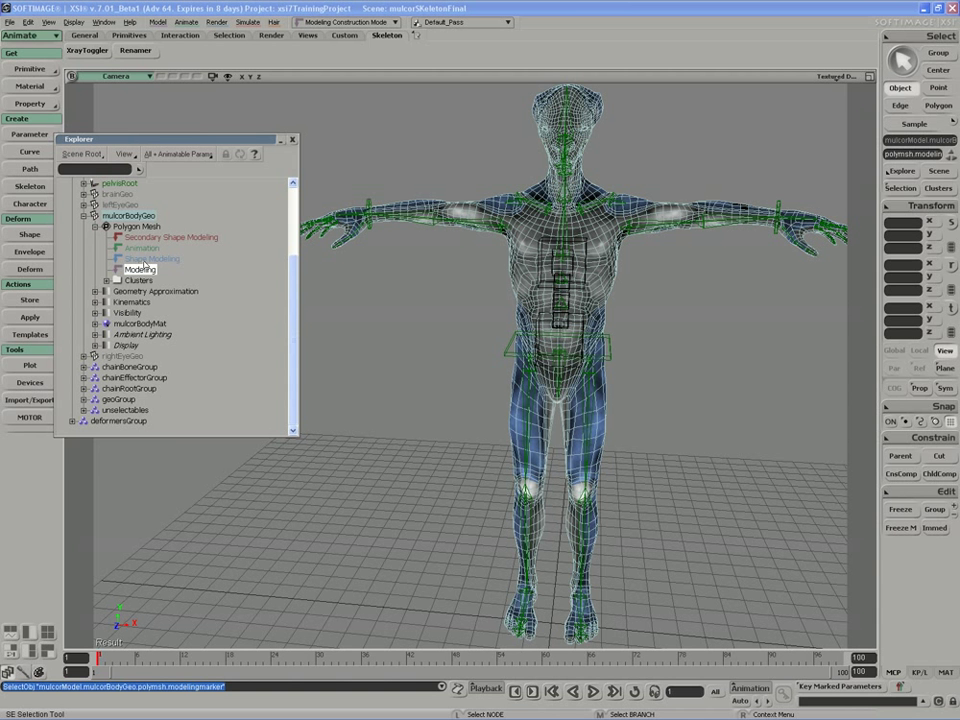
{"action": "left_click", "coordinate": [142, 258]}
{"action": "left_click", "coordinate": [139, 248]}
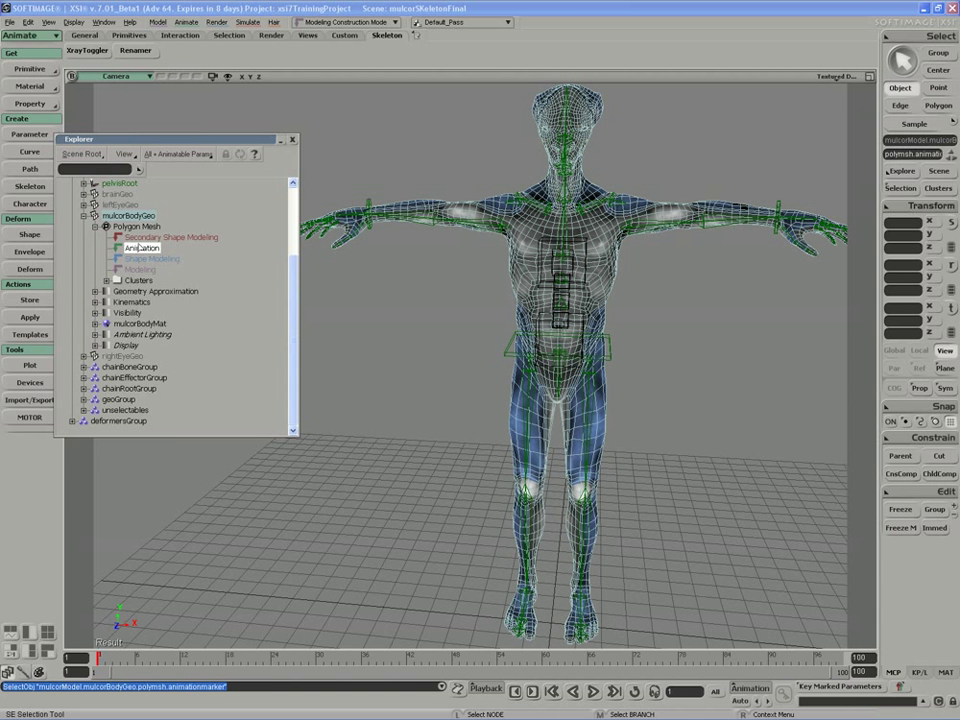
{"action": "left_click", "coordinate": [140, 237]}
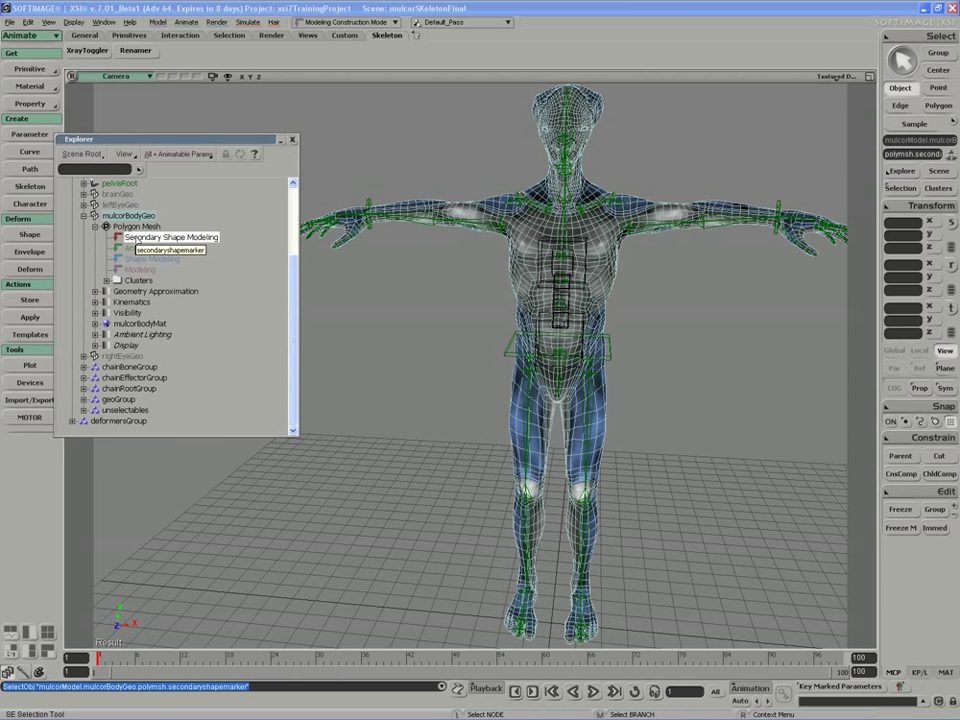
{"action": "left_click_drag", "start_coordinate": [165, 140], "coordinate": [180, 127]}
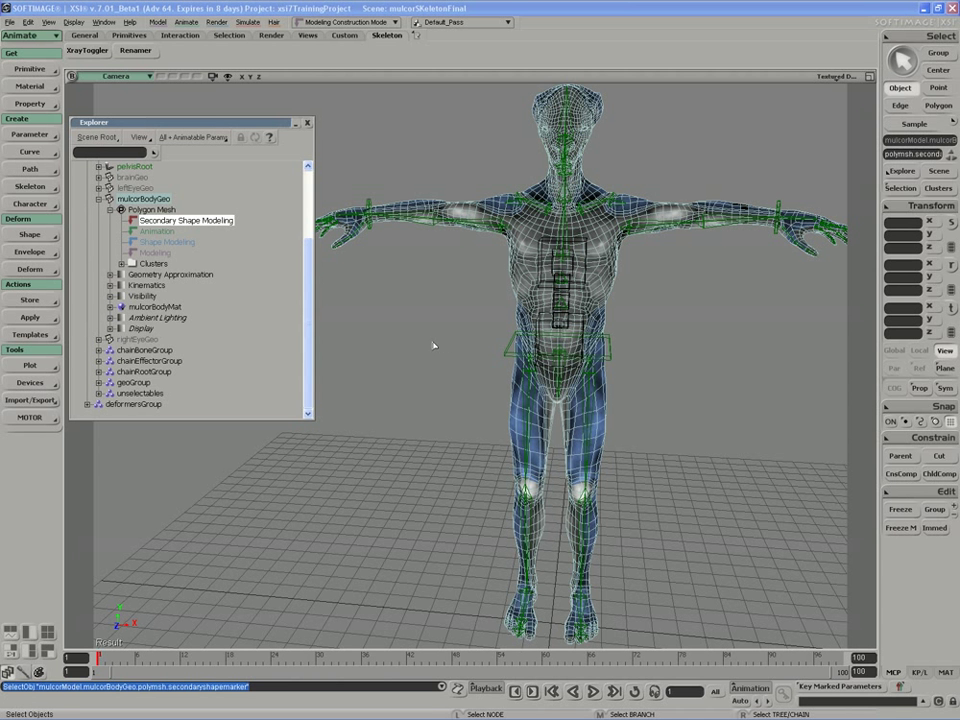
- Freeze the modeling operators of mulcorBodyGeo
{"action": "left_click", "coordinate": [153, 253]}
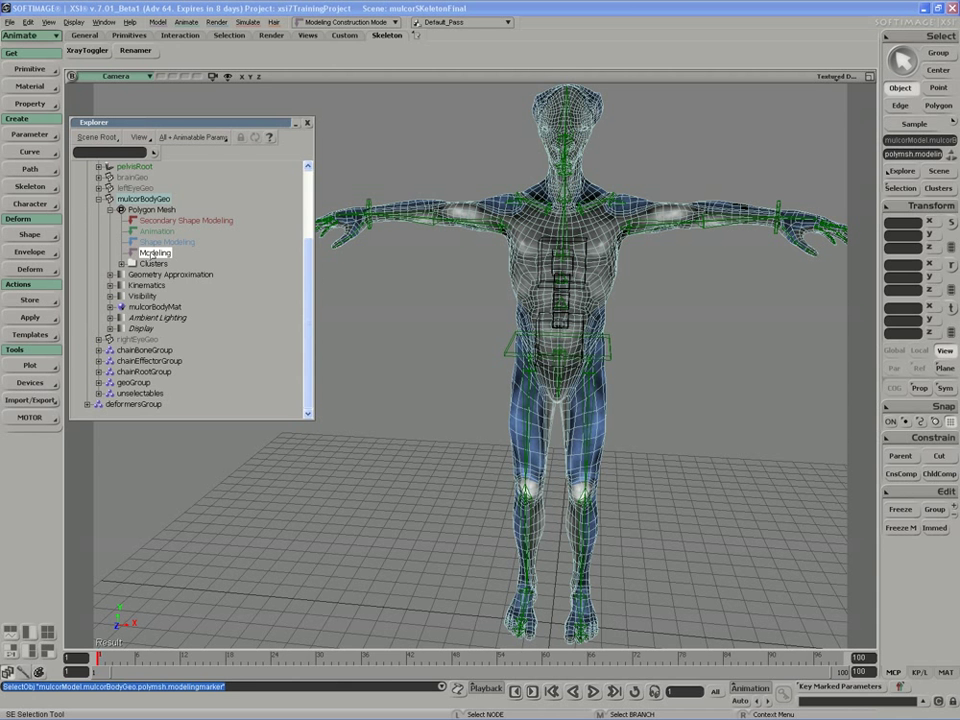
{"action": "left_click", "coordinate": [143, 199]}
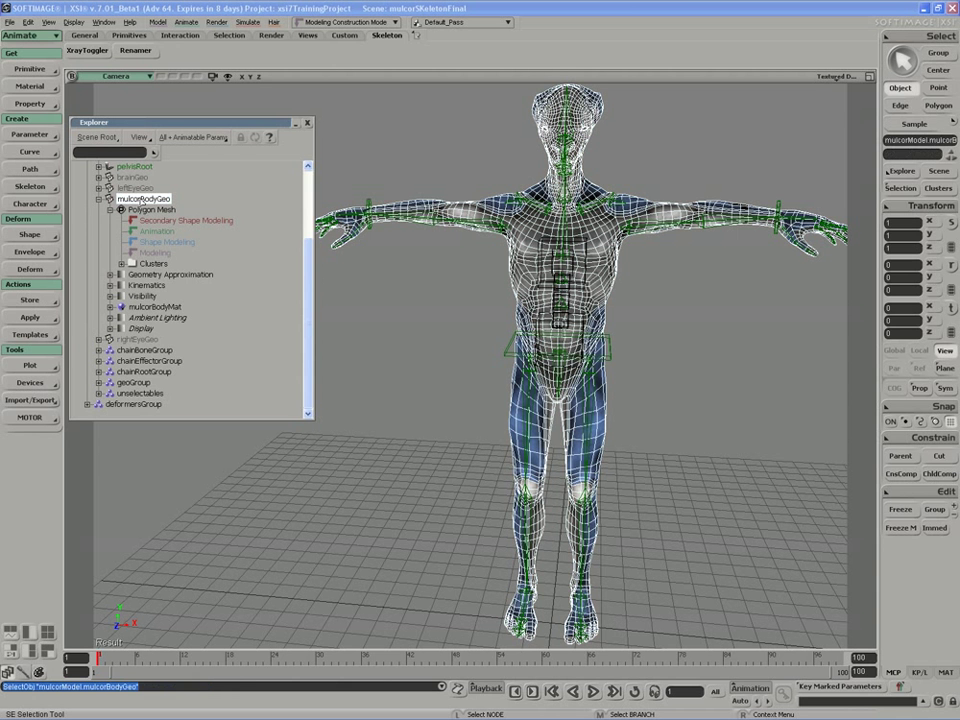
{"action": "left_click", "coordinate": [898, 530]}
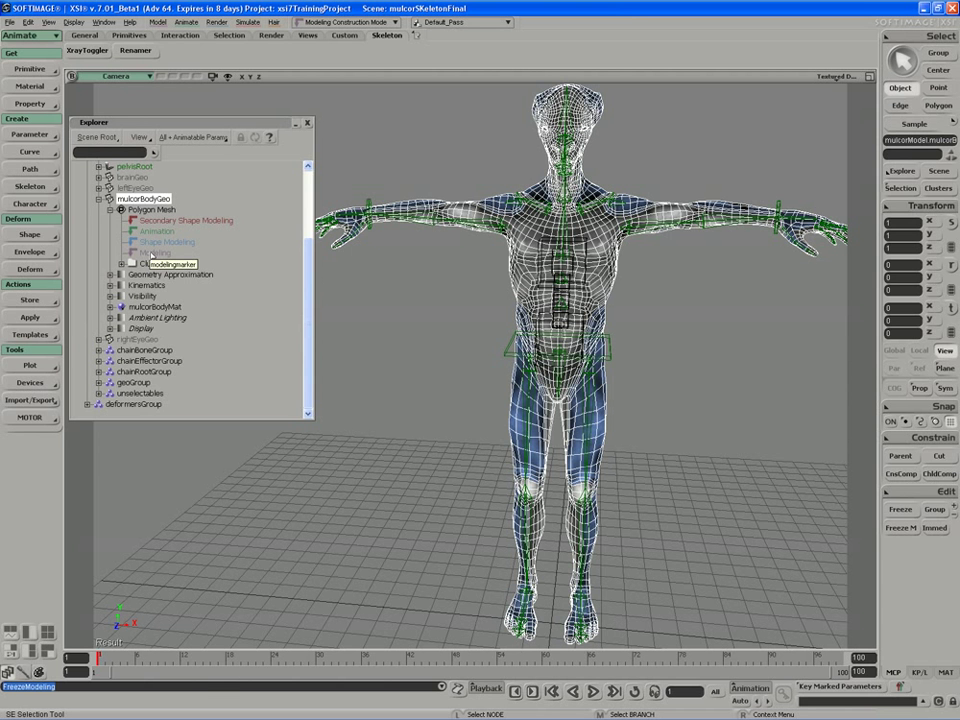
- Review the Shape Modeling and Animation regions of mulcorBodyGeo's stack and expand its Clusters folder
{"action": "left_click", "coordinate": [155, 242]}
{"action": "left_click", "coordinate": [155, 231]}
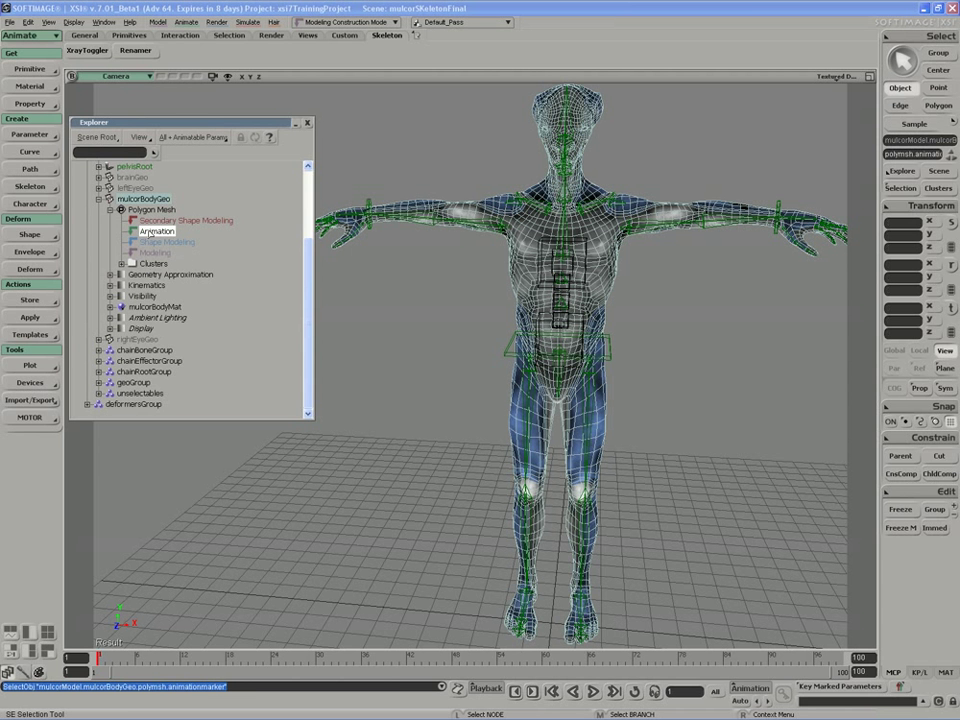
{"action": "left_click", "coordinate": [145, 242]}
{"action": "left_click", "coordinate": [142, 231]}
{"action": "left_click_drag", "start_coordinate": [159, 127], "coordinate": [173, 117]}
{"action": "left_click", "coordinate": [136, 252]}
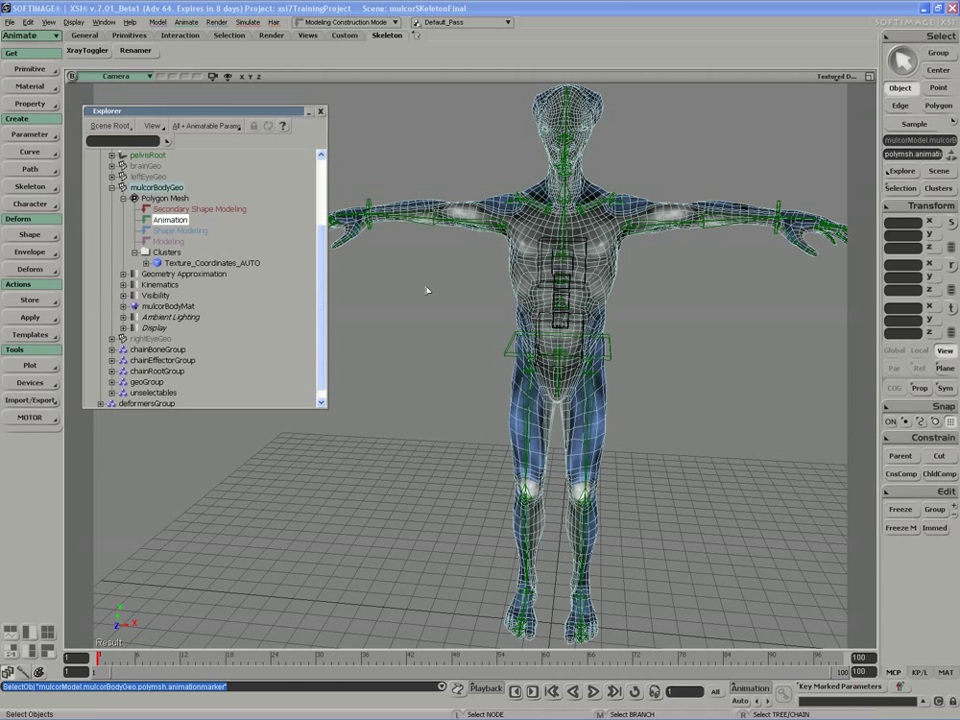
- Set an envelope on mulcorBodyGeo as an animation operator, picking deformersGroup as its deformers
{"action": "key", "text": "s"}
{"action": "right_click_drag", "start_coordinate": [418, 287], "coordinate": [422, 287]}
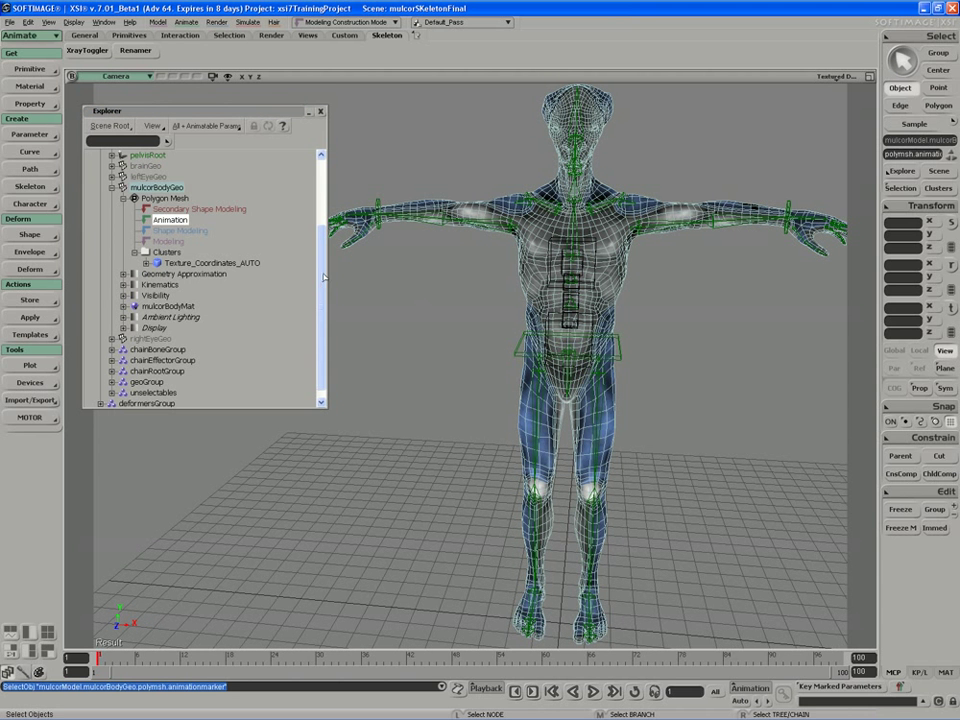
{"action": "key", "text": "space"}
{"action": "left_click", "coordinate": [157, 187]}
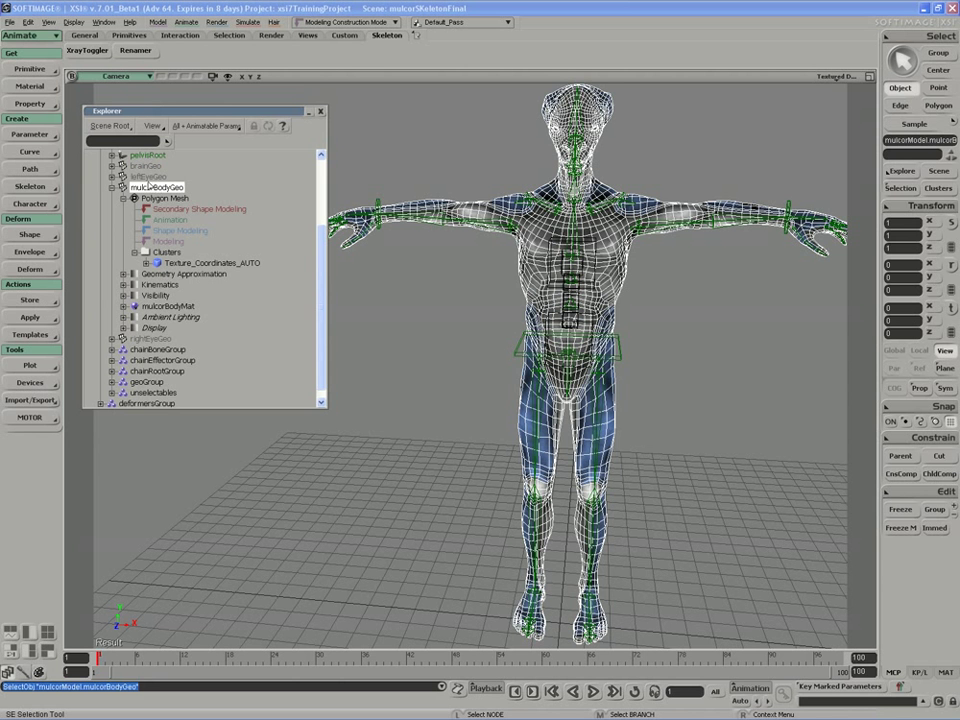
{"action": "left_click", "coordinate": [30, 252]}
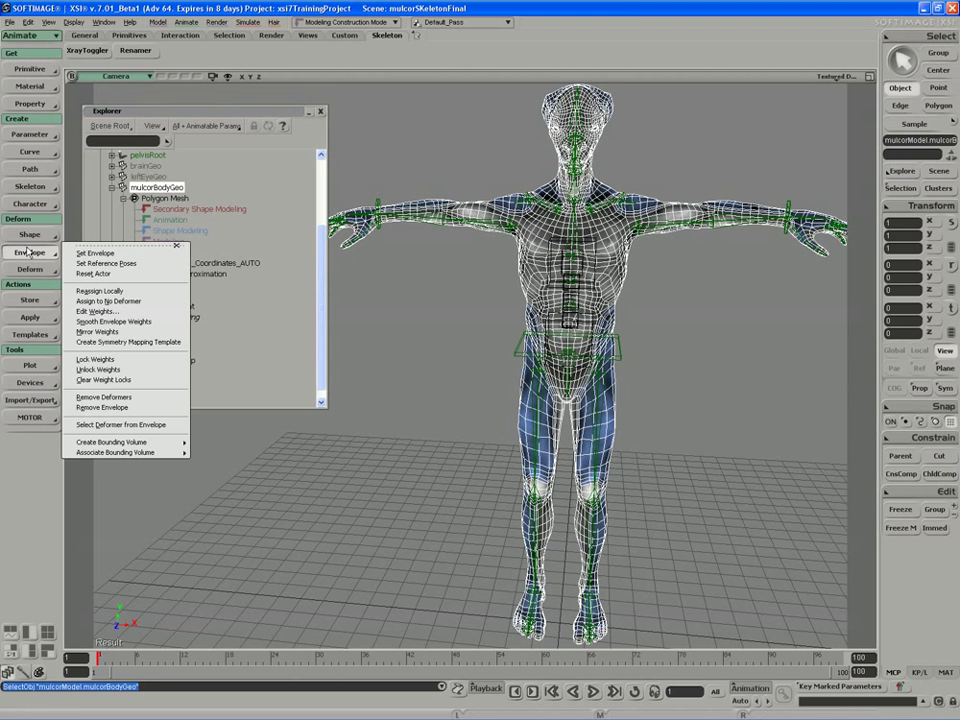
{"action": "left_click", "coordinate": [139, 255]}
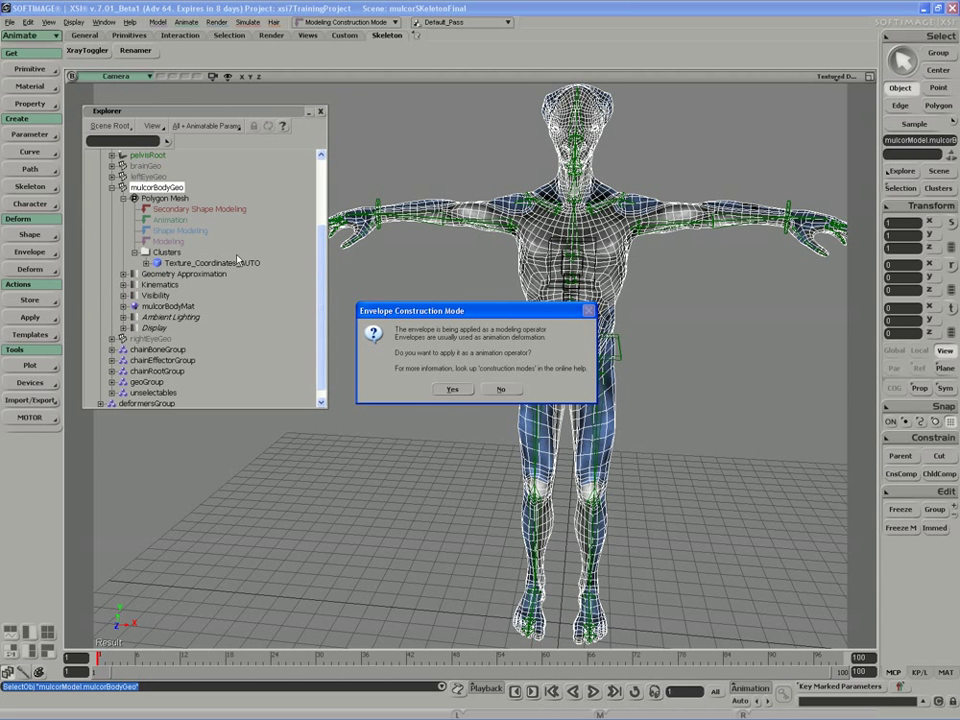
{"action": "left_click", "coordinate": [456, 392]}
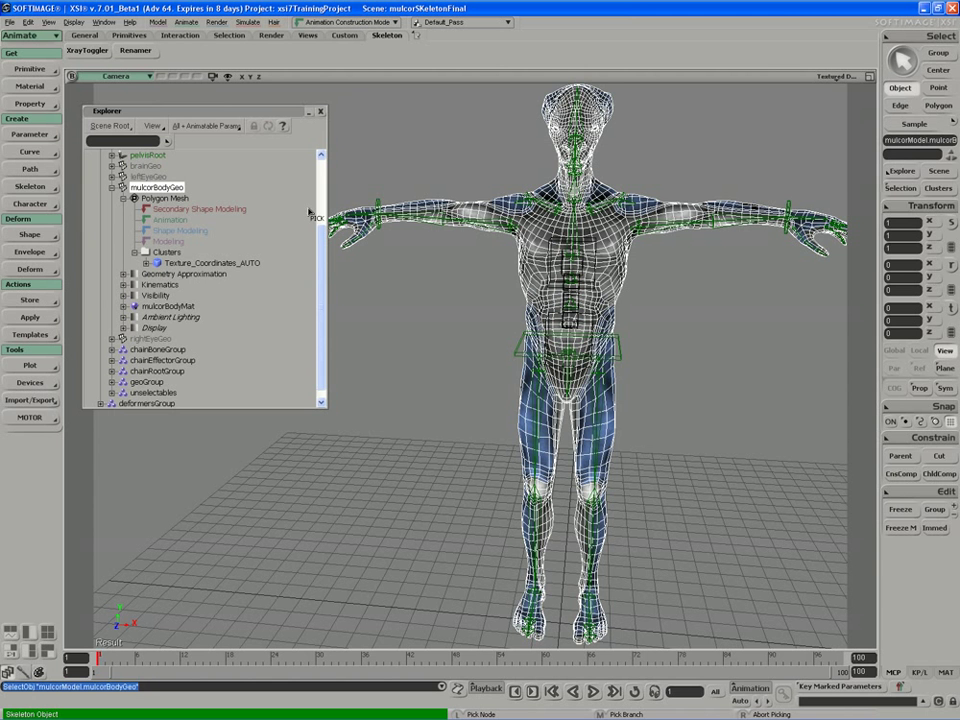
{"action": "scroll", "coordinate": [319, 221], "scroll_direction": "down", "scroll_amount": 1}
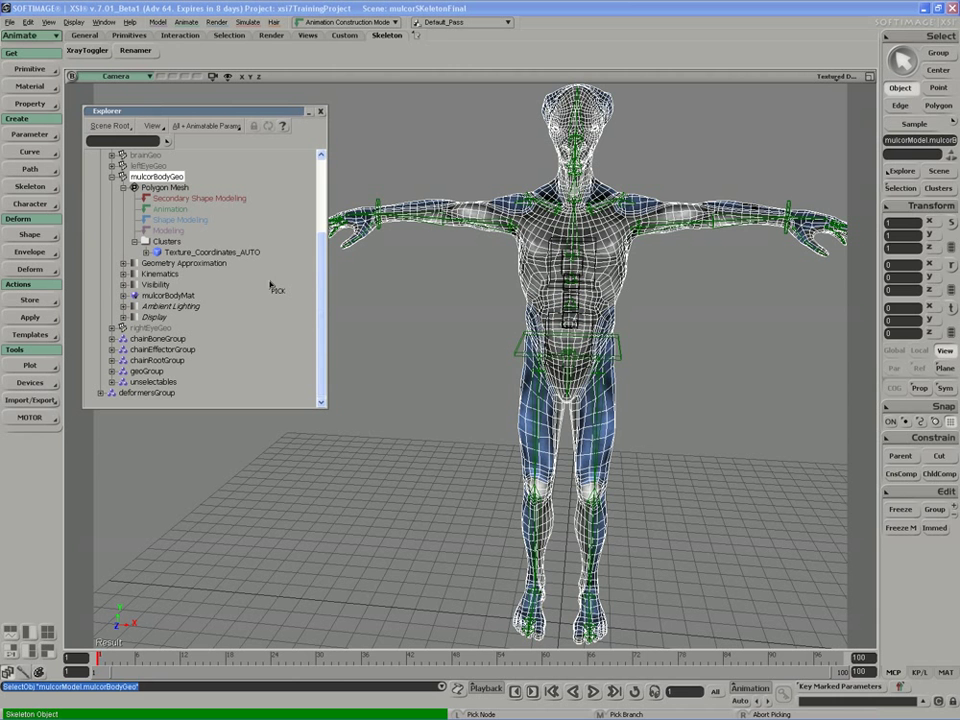
{"action": "left_click", "coordinate": [148, 393]}
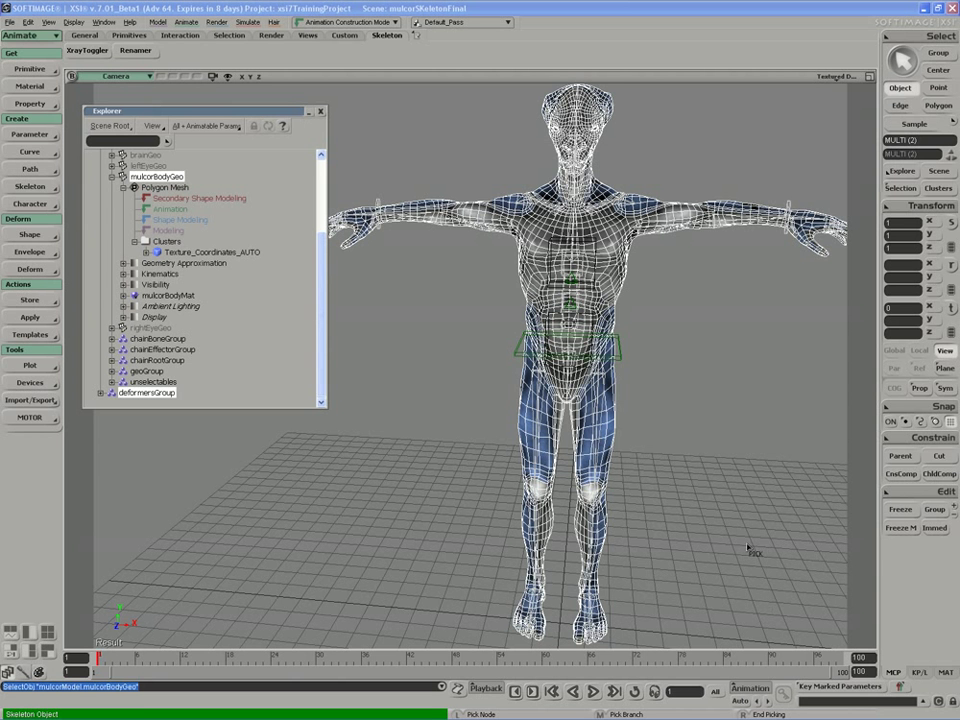
{"action": "right_click", "coordinate": [717, 376]}
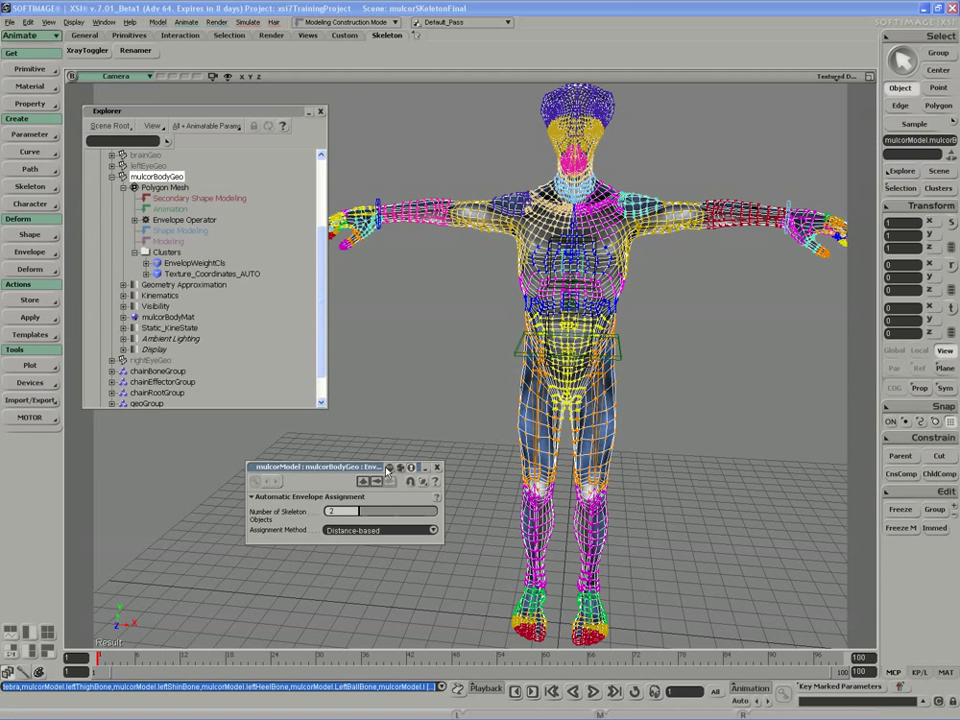
- Switch to the weight paint display and examine the envelope weight colours across the body, shoulder and arm
{"action": "left_click_drag", "start_coordinate": [376, 471], "coordinate": [265, 437]}
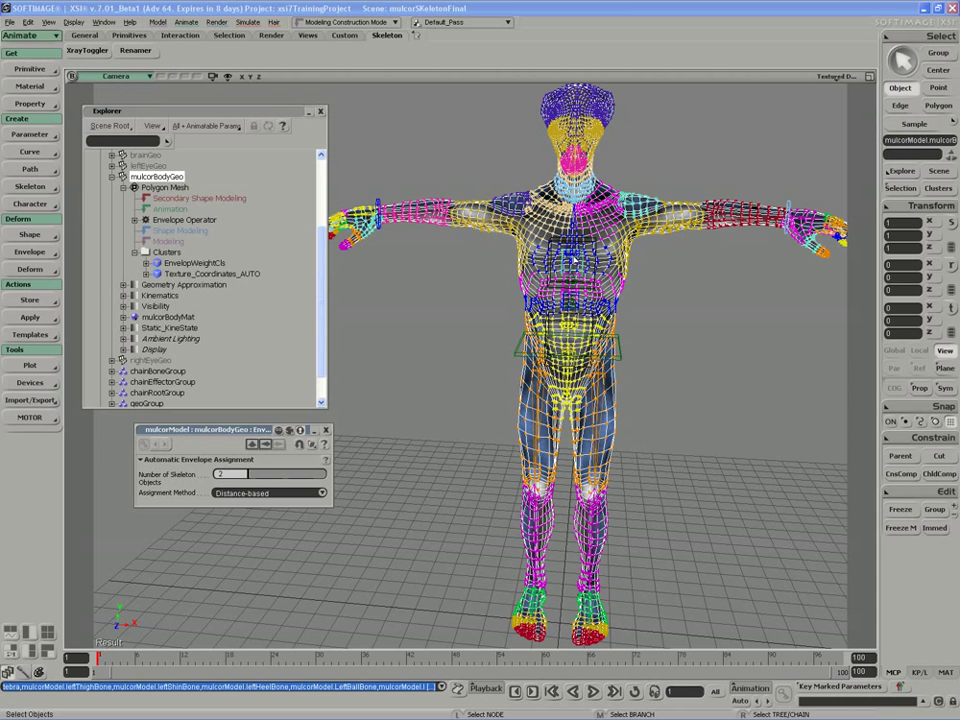
{"action": "key", "text": "w"}
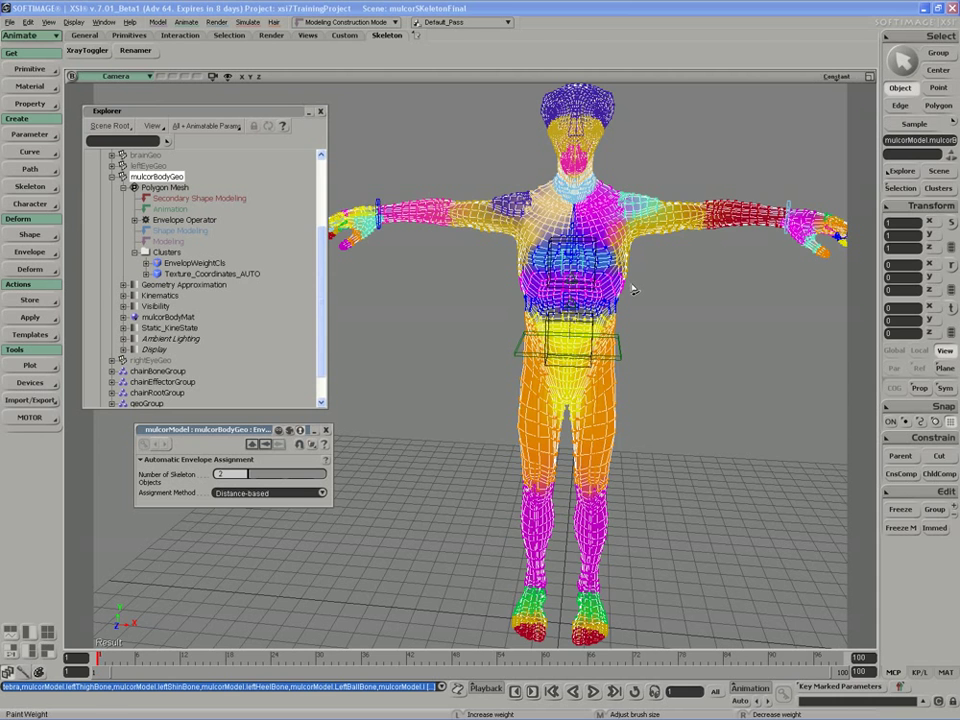
{"action": "left_click_drag", "start_coordinate": [628, 296], "coordinate": [648, 318]}
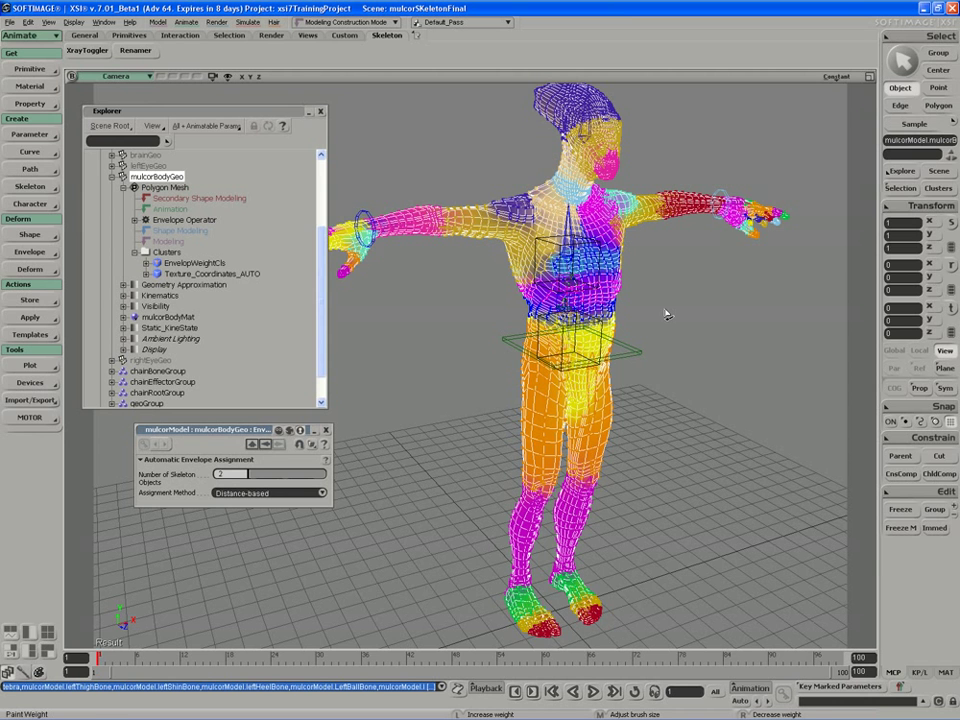
{"action": "right_click_drag", "start_coordinate": [667, 315], "coordinate": [615, 335]}
{"action": "middle_click_drag", "start_coordinate": [615, 335], "coordinate": [607, 338]}
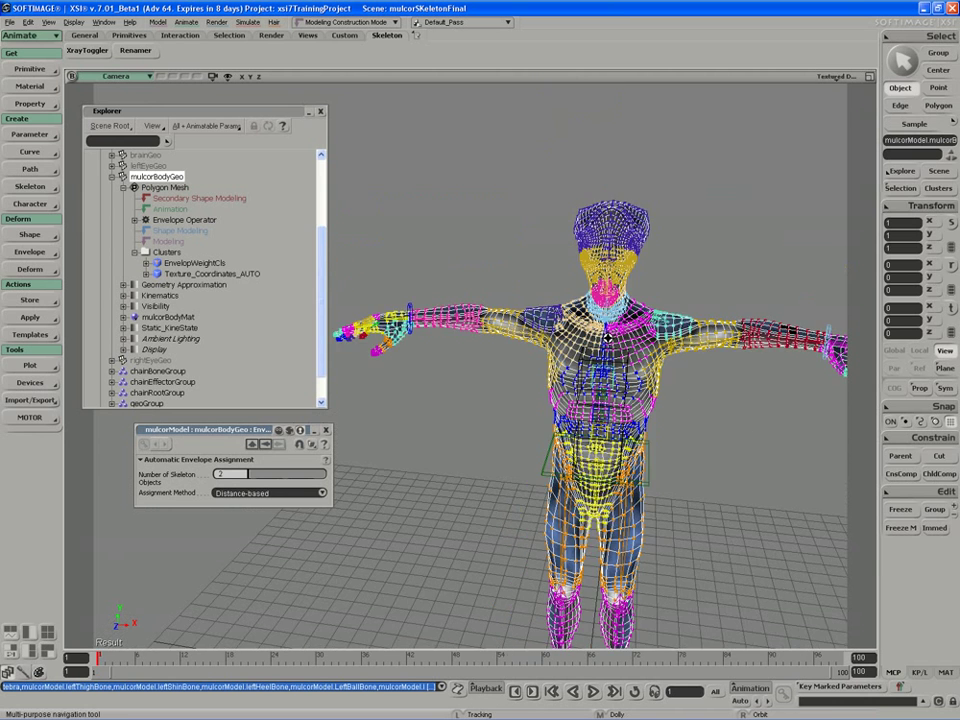
{"action": "scroll", "coordinate": [607, 338], "scroll_direction": "up", "scroll_amount": 5}
{"action": "key", "text": "space"}
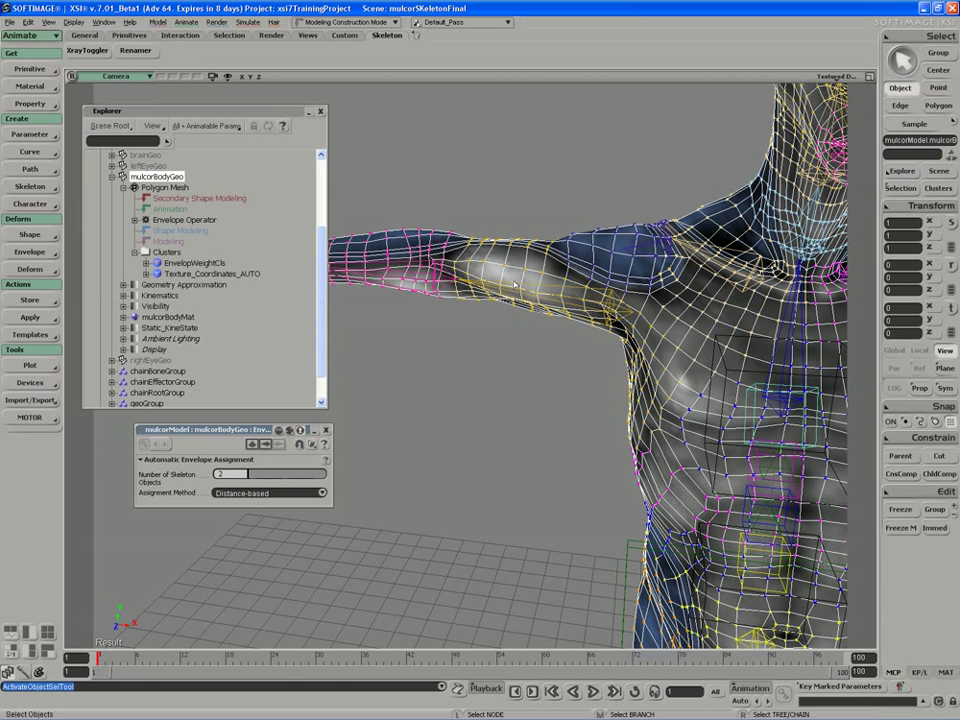
{"action": "key", "text": "w"}
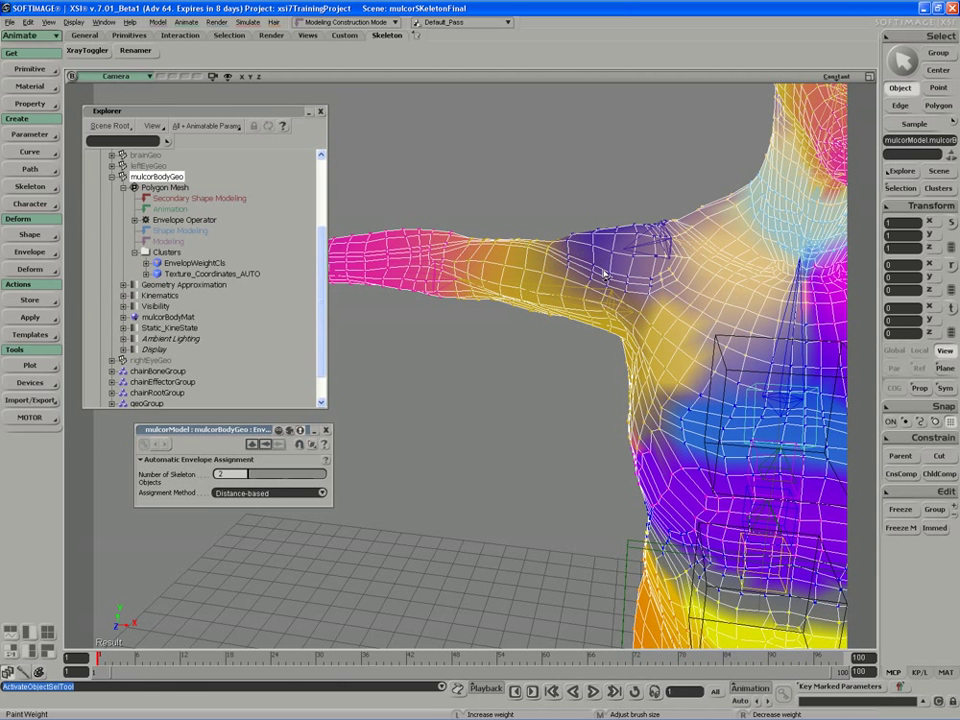
{"action": "scroll", "coordinate": [594, 273], "scroll_direction": "down", "scroll_amount": 2}
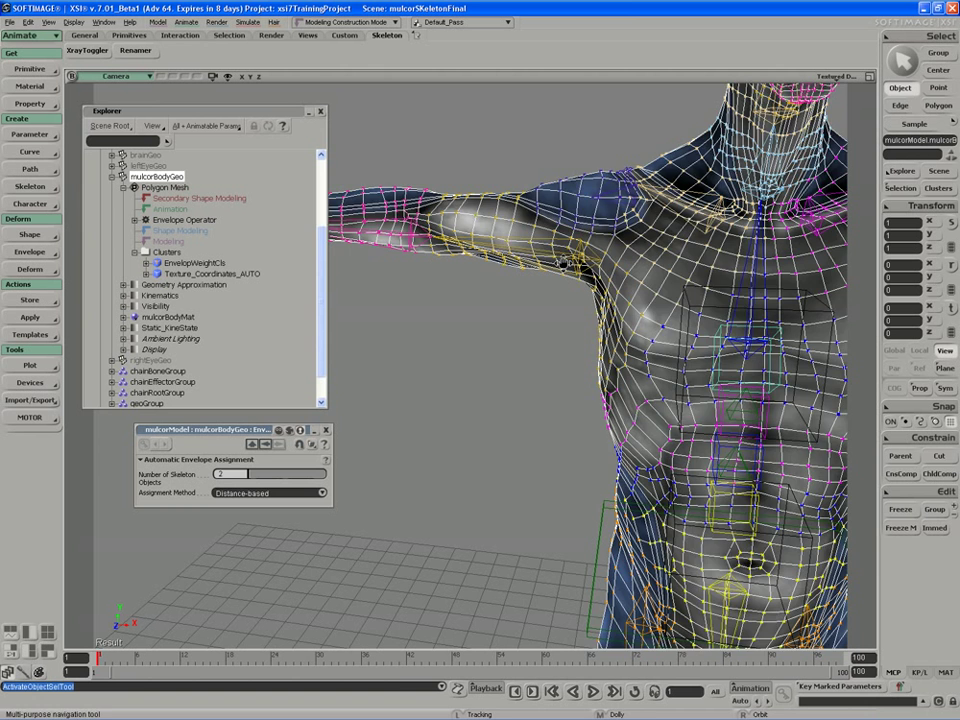
- Try 1 skeleton object in the automatic envelope assignment, and set the number back to 2
{"action": "left_click_drag", "start_coordinate": [234, 476], "coordinate": [257, 477]}
{"action": "left_click", "coordinate": [219, 474]}
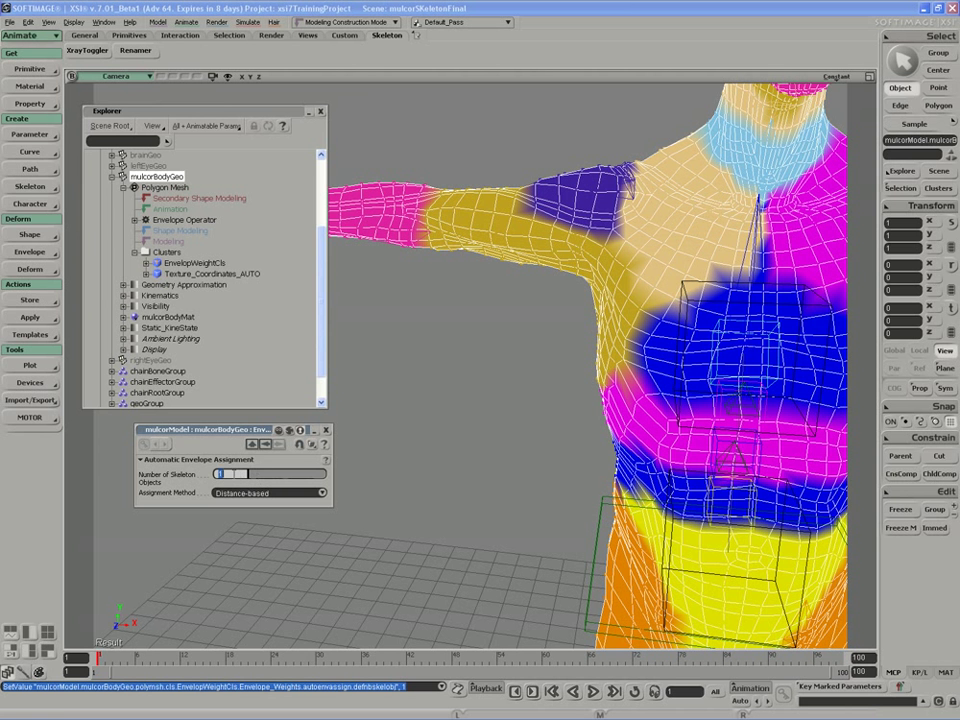
{"action": "type", "text": "2"}
{"action": "key", "text": "Return"}
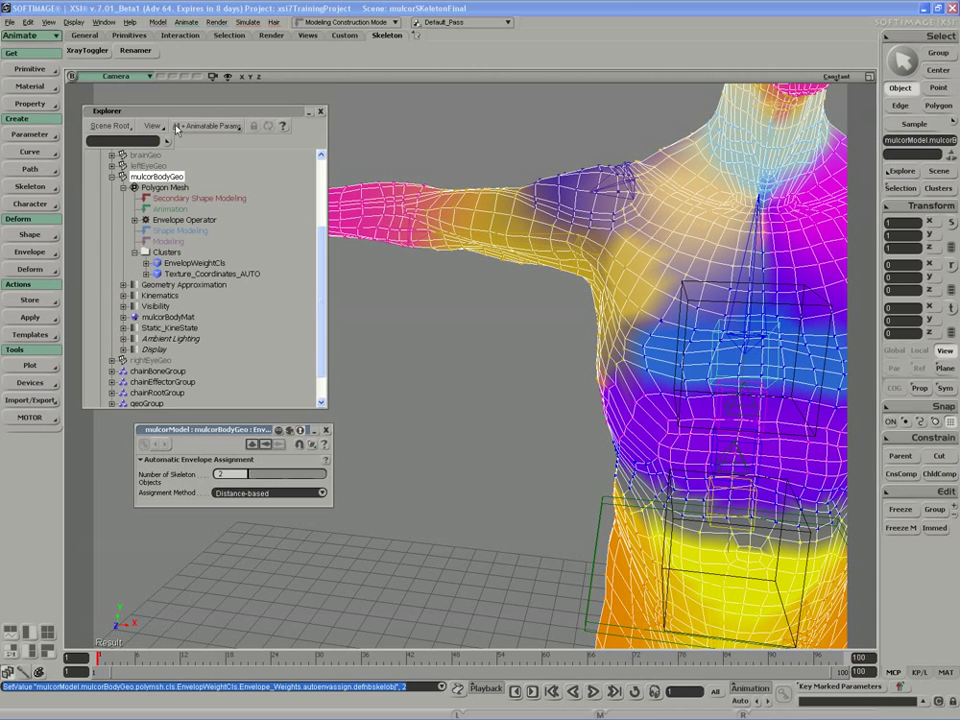
- Examine the Envelope Operator in the Animation region of mulcorBodyGeo's stack and expand its parameters
{"action": "left_click_drag", "start_coordinate": [178, 114], "coordinate": [180, 104]}
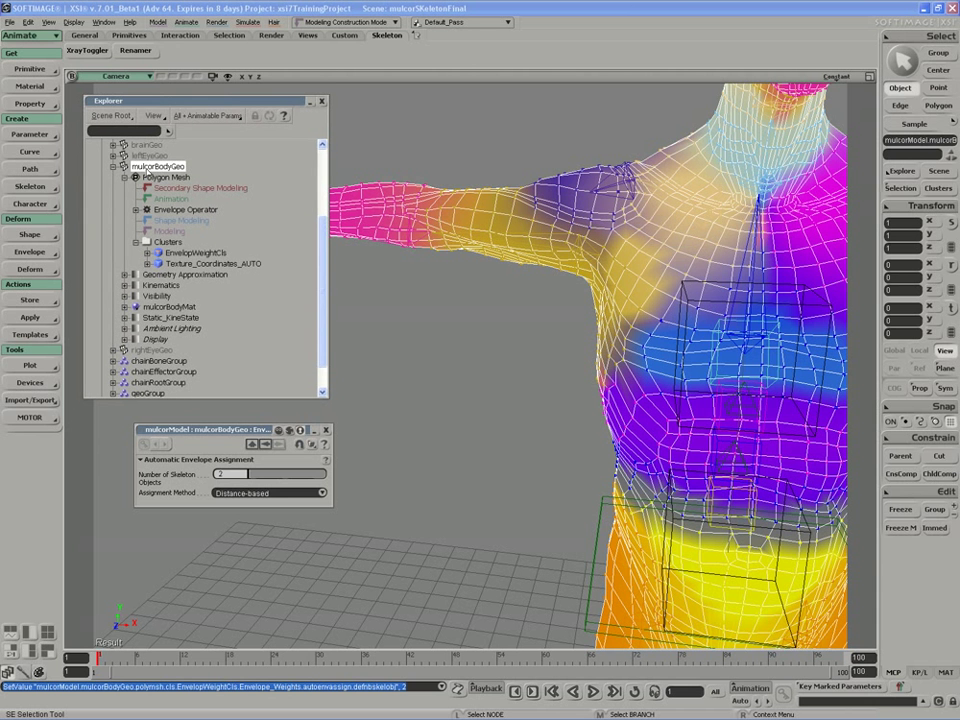
{"action": "left_click", "coordinate": [172, 210]}
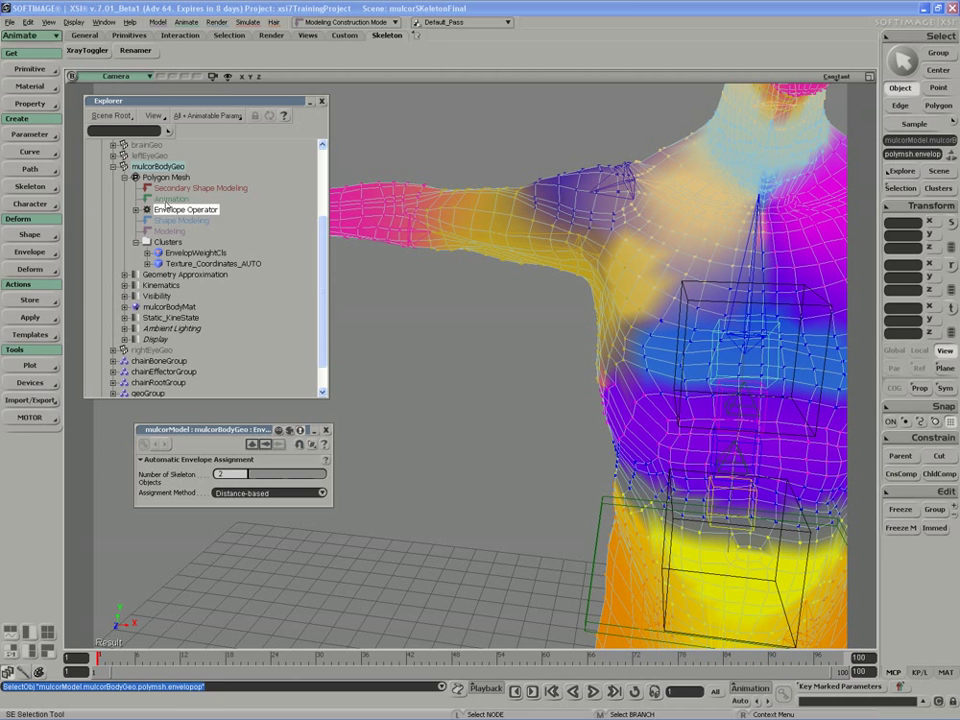
{"action": "left_click", "coordinate": [150, 199]}
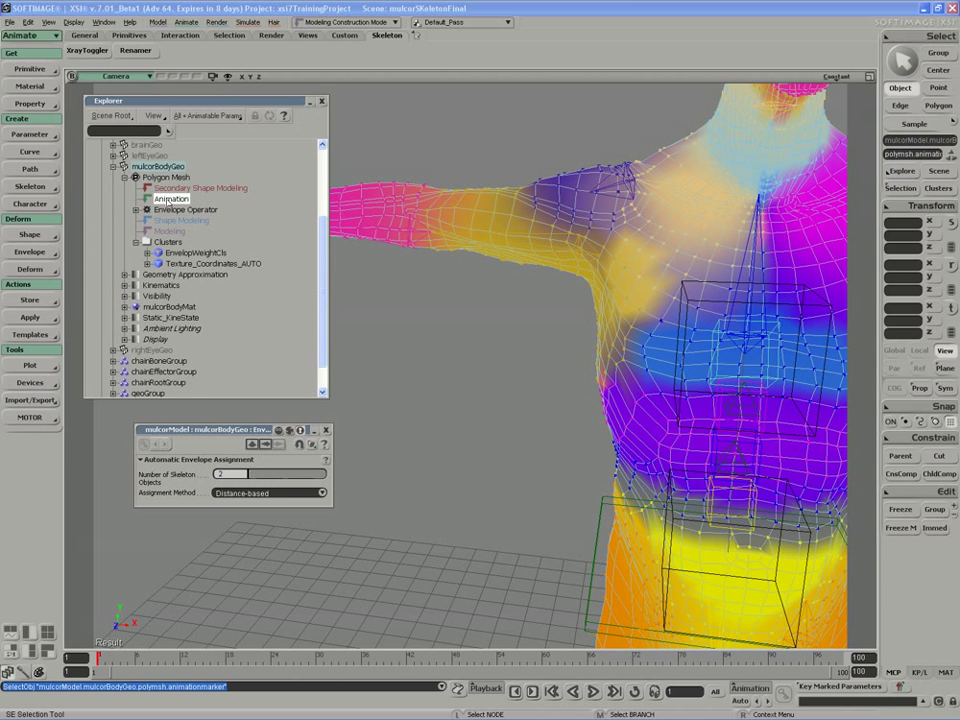
{"action": "key", "text": "Down"}
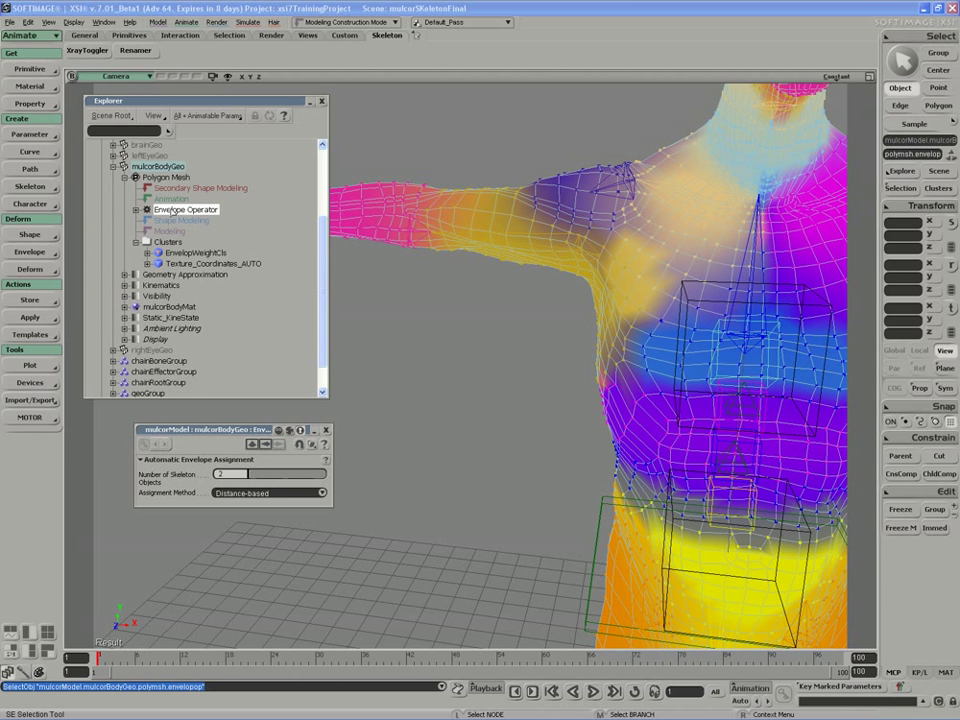
{"action": "left_click", "coordinate": [136, 210]}
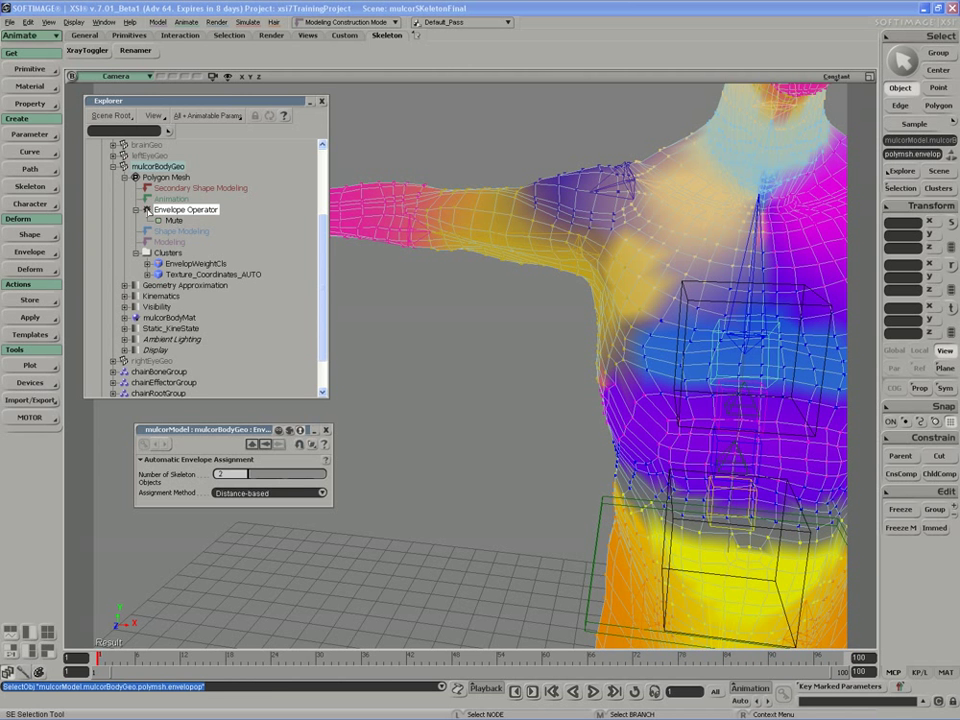
- Open the Envelope Operator's properties, mute and unmute the operator, and close the properties
{"action": "left_click", "coordinate": [147, 210]}
{"action": "left_click", "coordinate": [432, 512]}
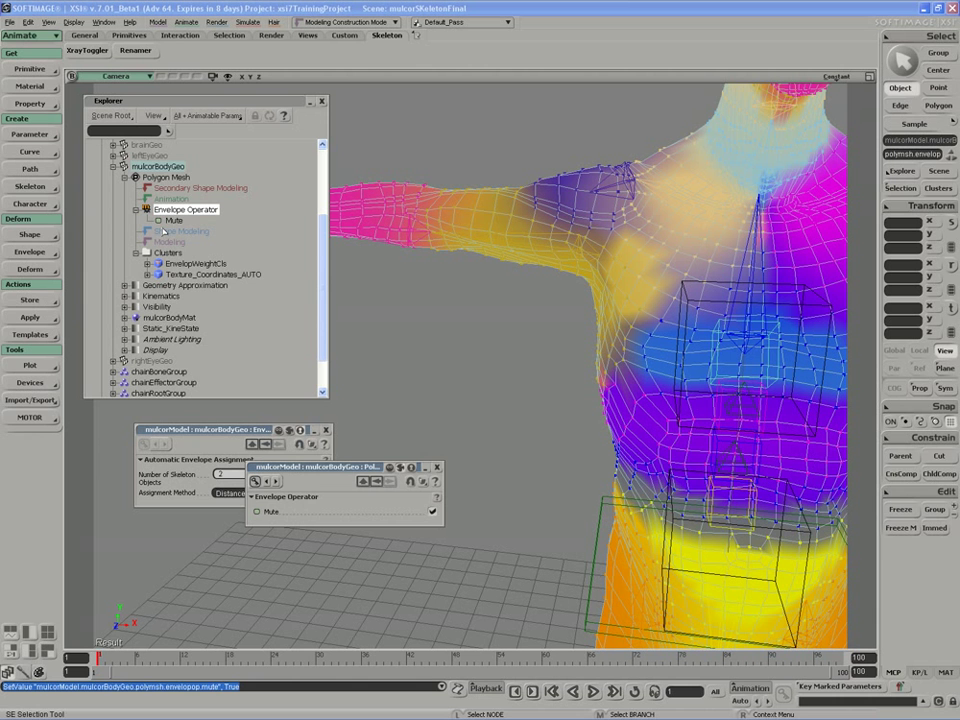
{"action": "left_click", "coordinate": [432, 512]}
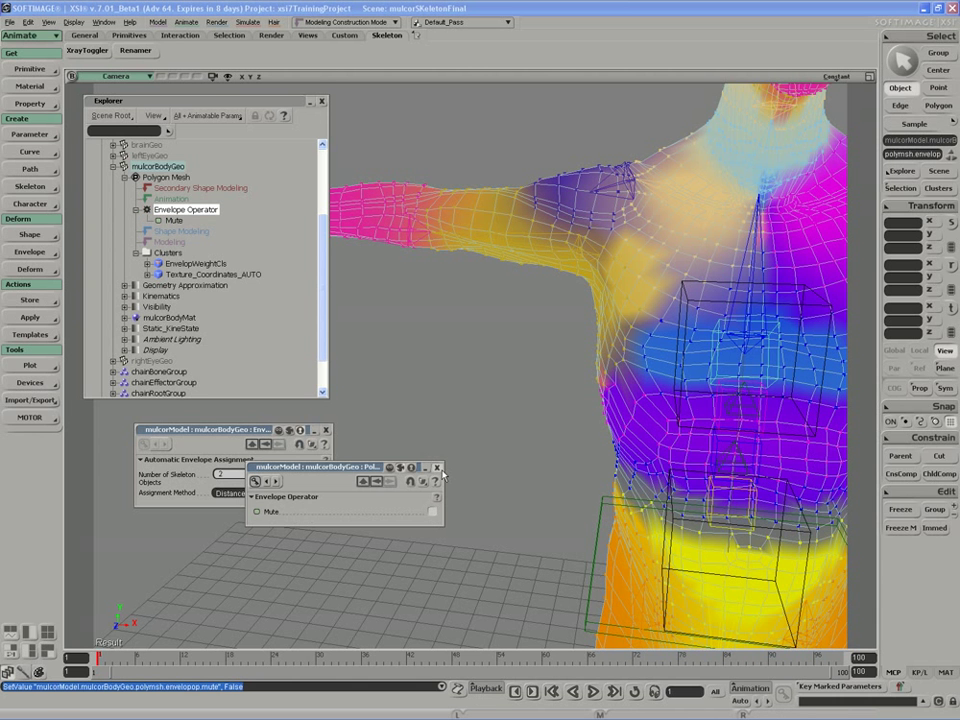
{"action": "left_click", "coordinate": [436, 468]}
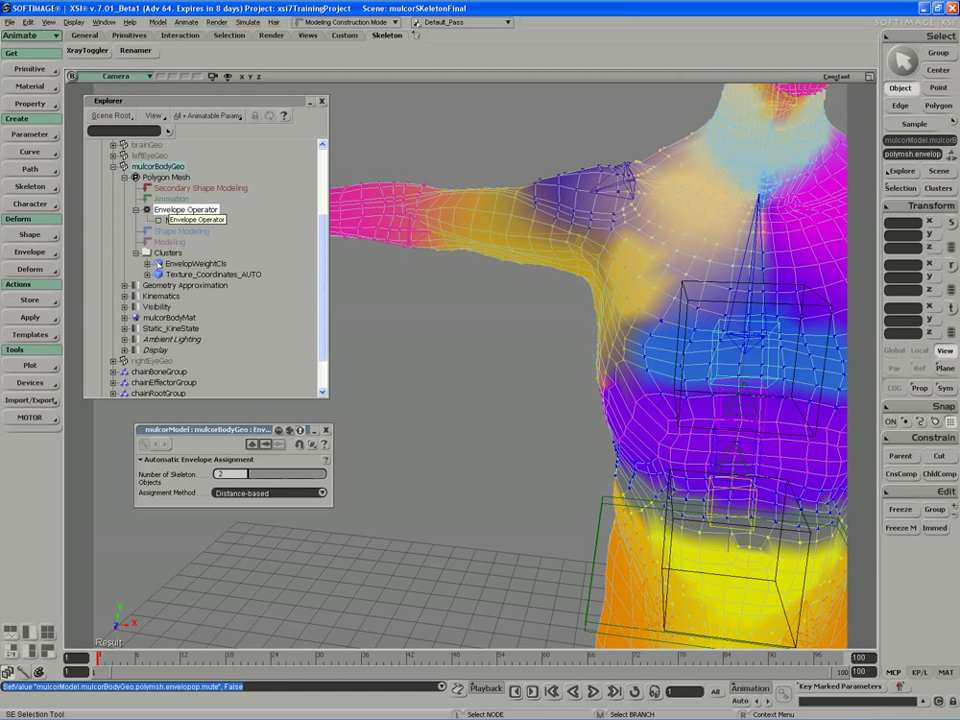
- Select the EnvelopWeightCls cluster of mulcorBodyGeo and expand it to inspect its contents
{"action": "left_click", "coordinate": [152, 264]}
{"action": "left_click", "coordinate": [147, 264]}
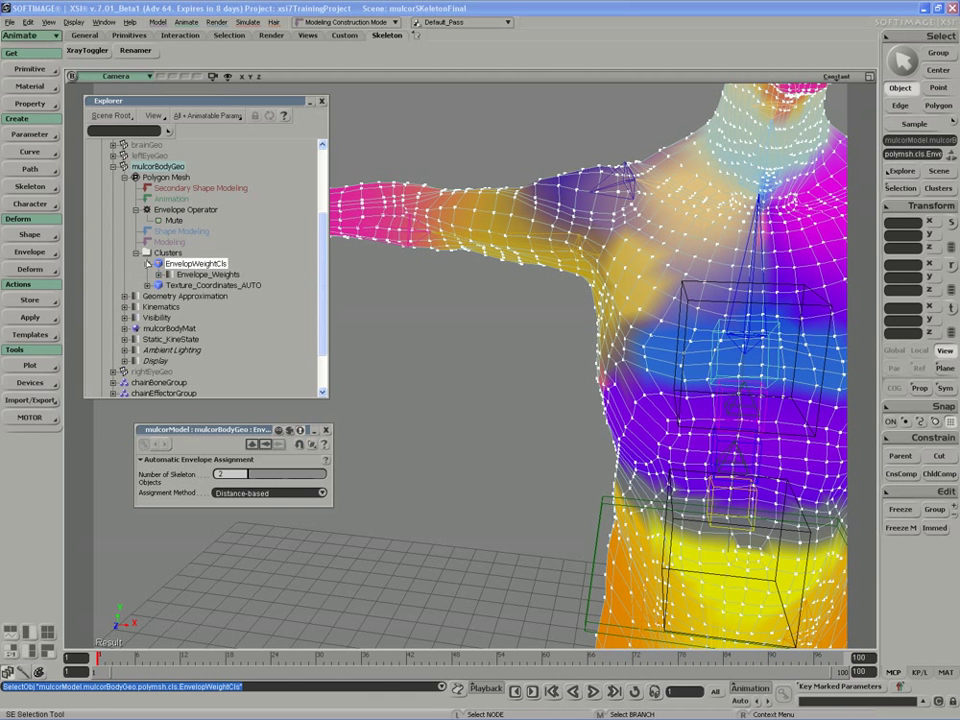
- Select the Envelope_Weights property in the EnvelopWeightCls cluster and expand it to inspect the operator it contains
{"action": "key", "text": "a"}
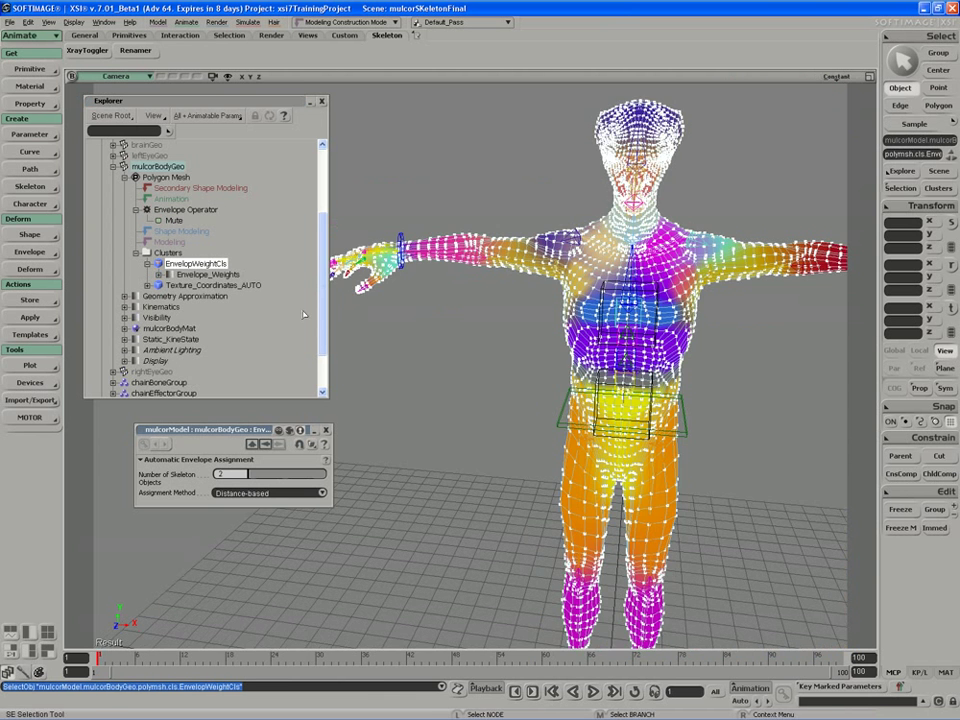
{"action": "left_click", "coordinate": [207, 274]}
{"action": "key", "text": "w"}
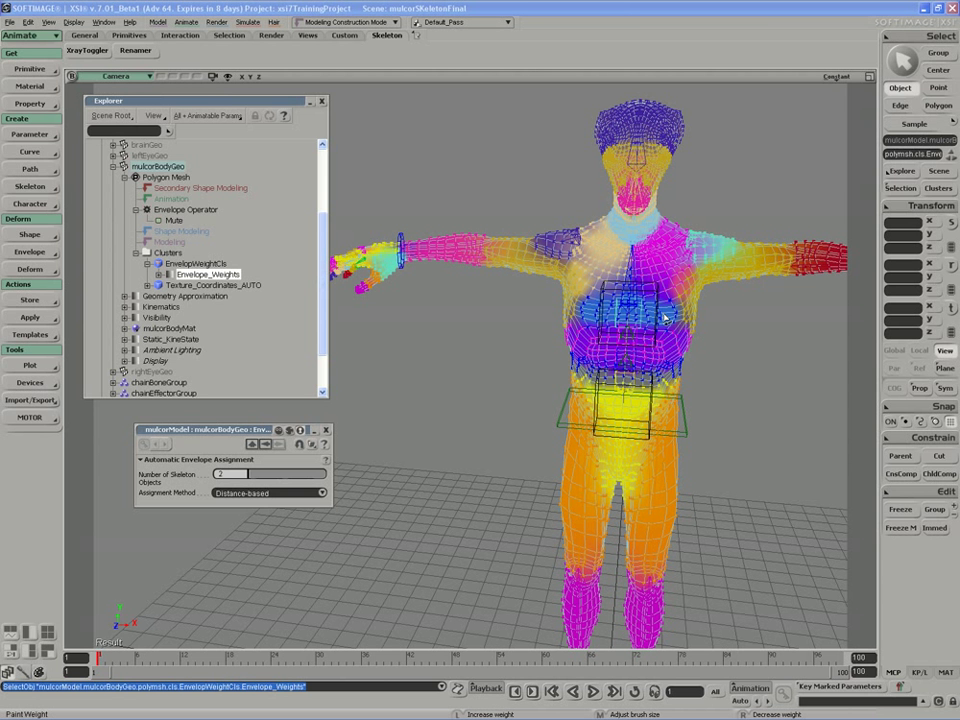
{"action": "left_click", "coordinate": [158, 274]}
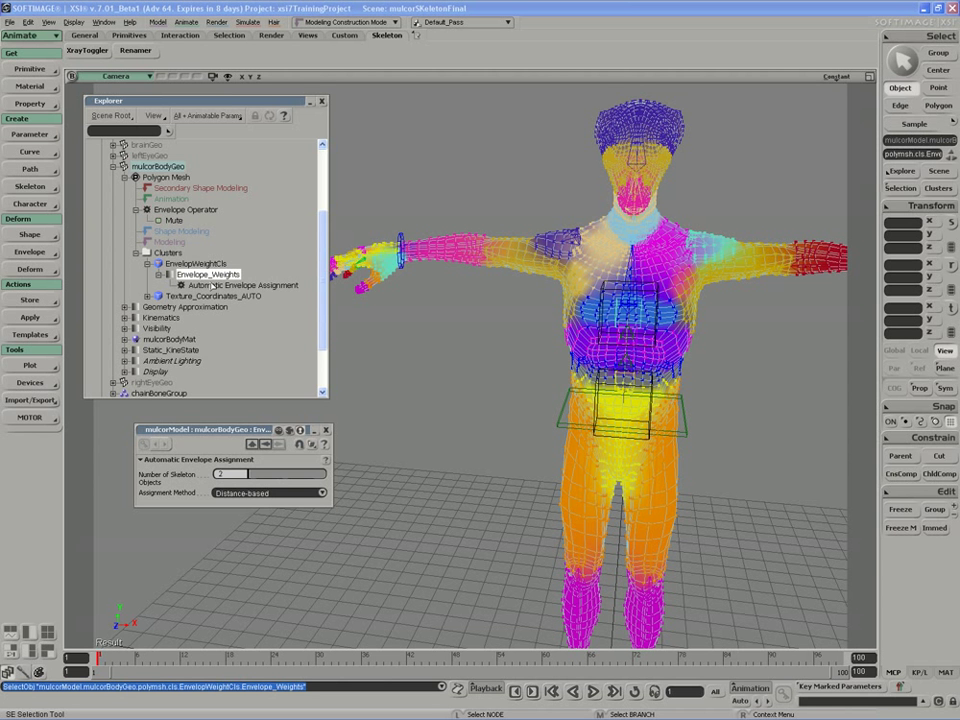
{"action": "key", "text": "w"}
- Review mulcorBodyGeo and its Envelope Operator, and select the Automatic Envelope Assignment under Envelope_Weights with the Paint Weight tool active
{"action": "left_click", "coordinate": [158, 166]}
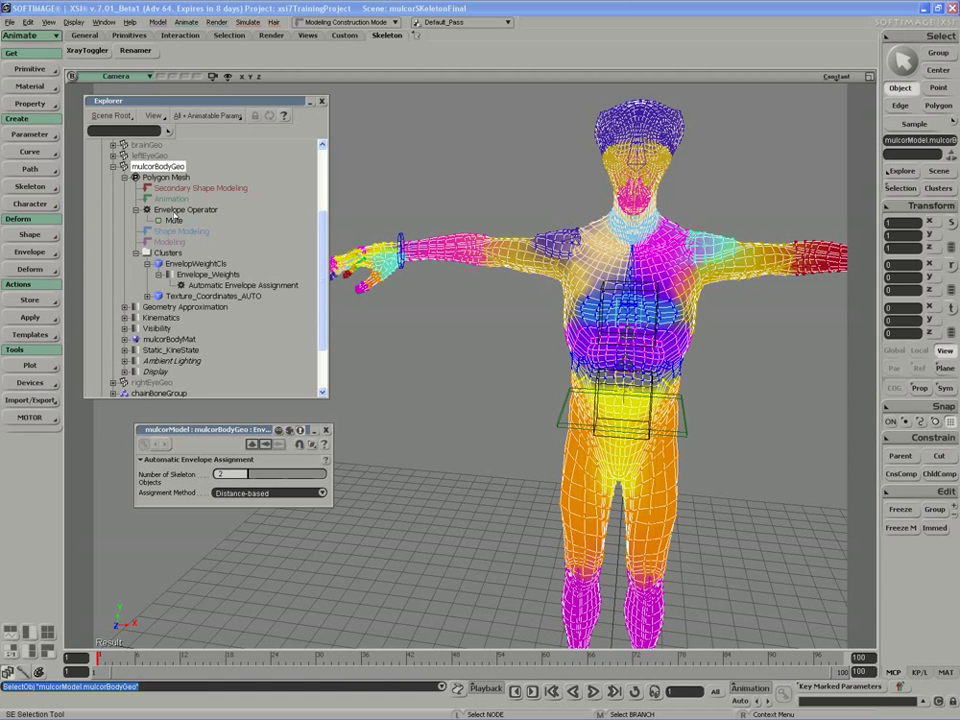
{"action": "left_click", "coordinate": [180, 210]}
{"action": "left_click", "coordinate": [240, 285]}
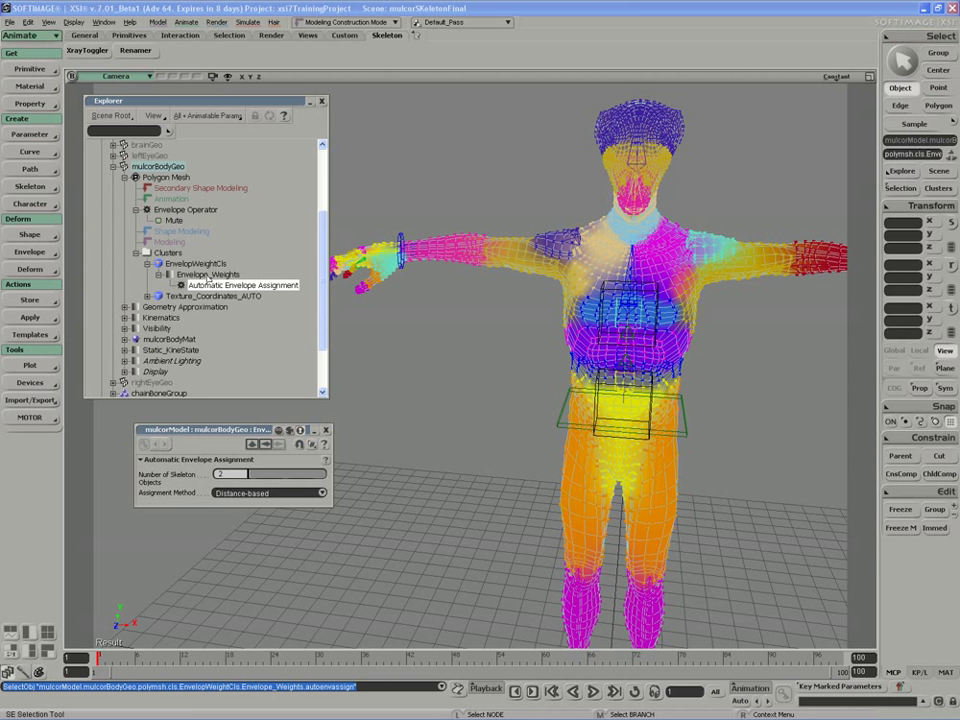
{"action": "key", "text": "w"}
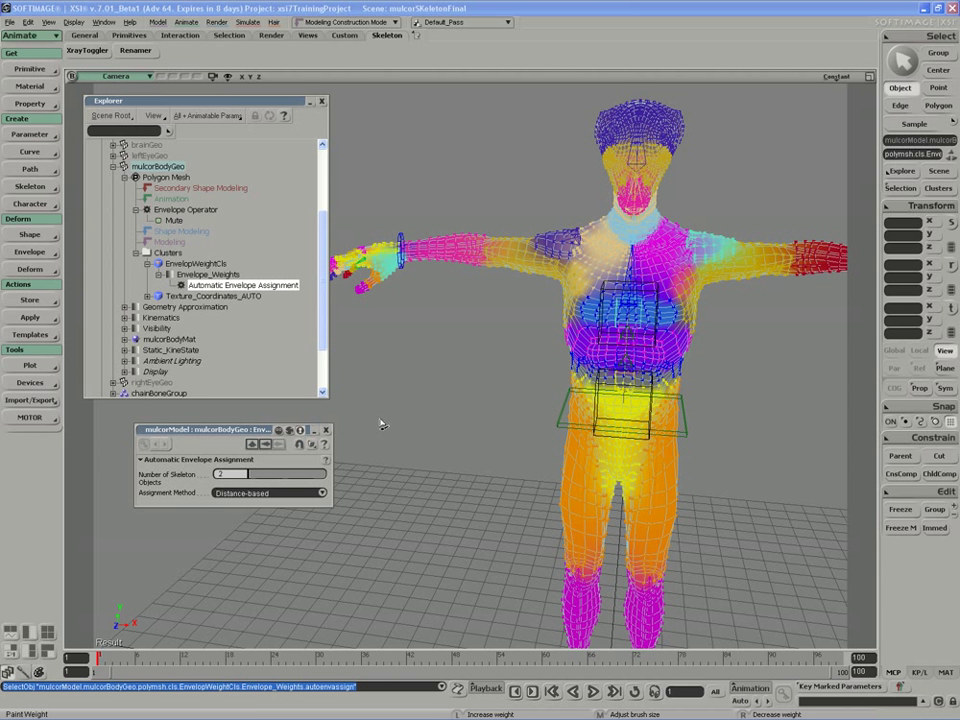